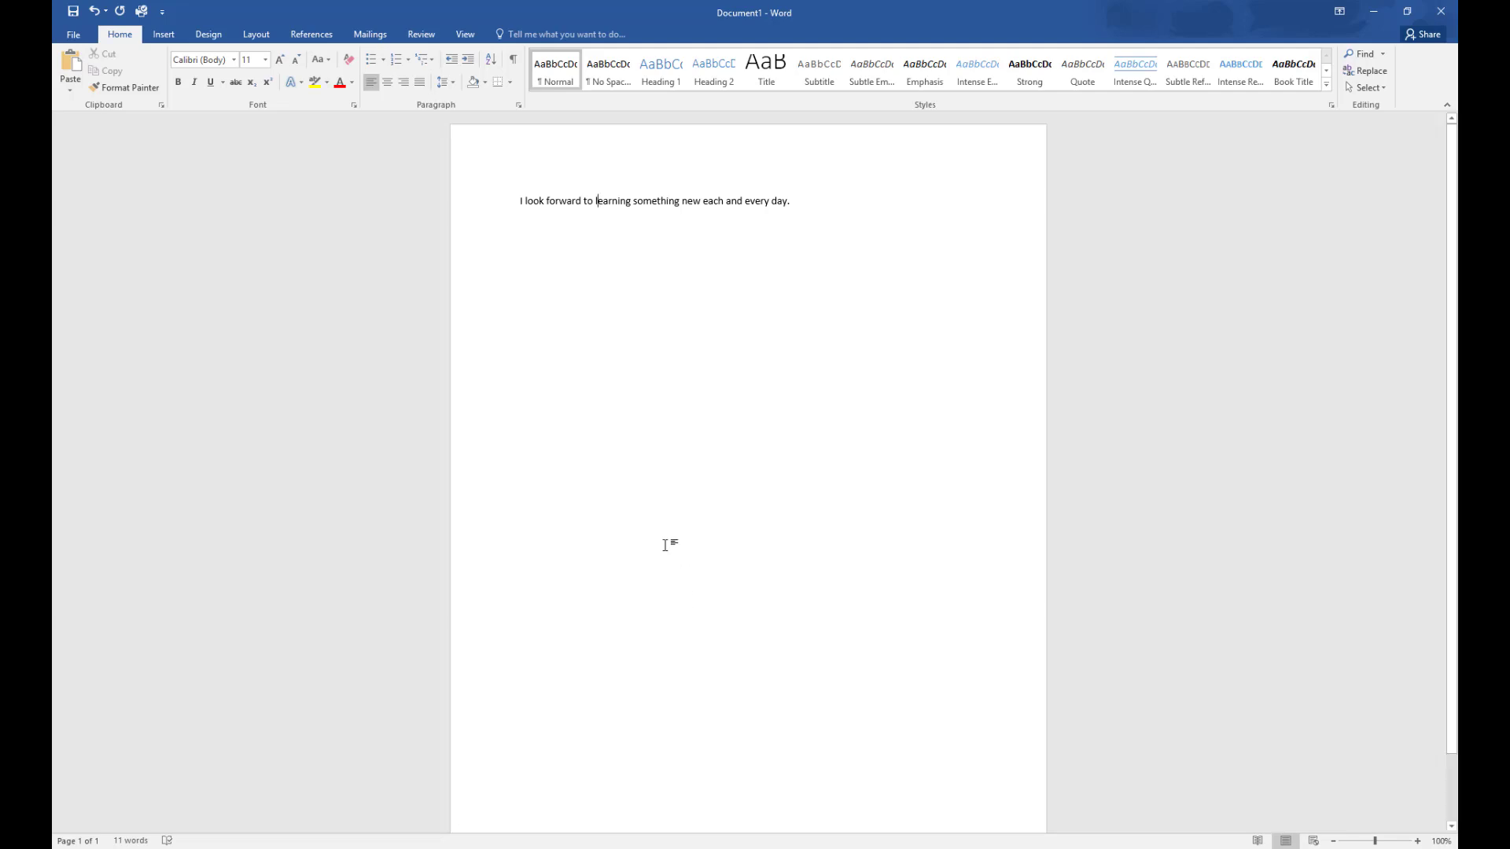
# - Reach Word Options' Quick Access Toolbar page via More Commands from the toolbar dropdown
pyautogui.click(163, 14)
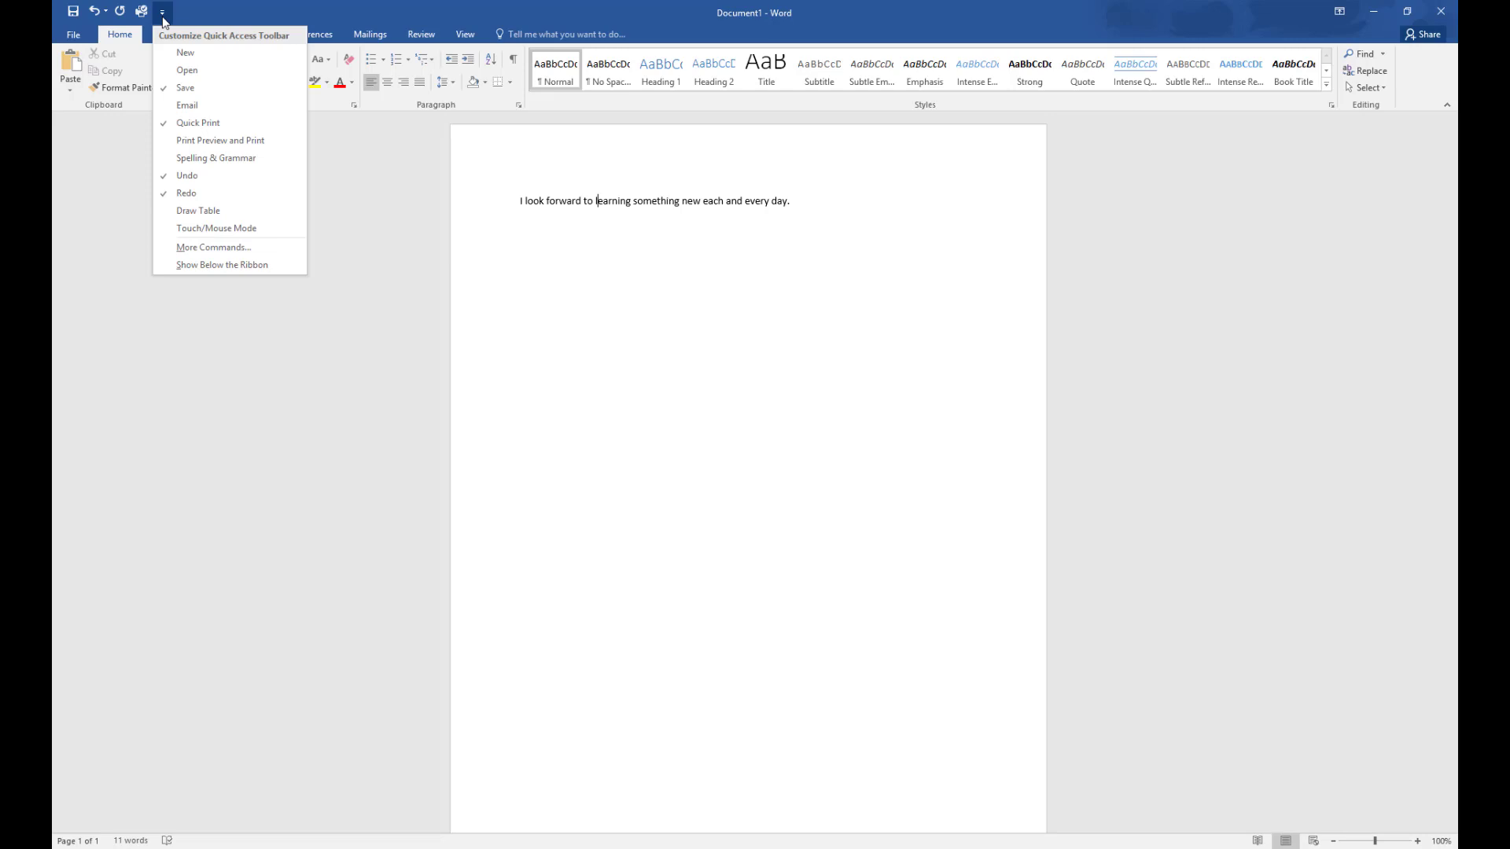
pyautogui.click(185, 248)
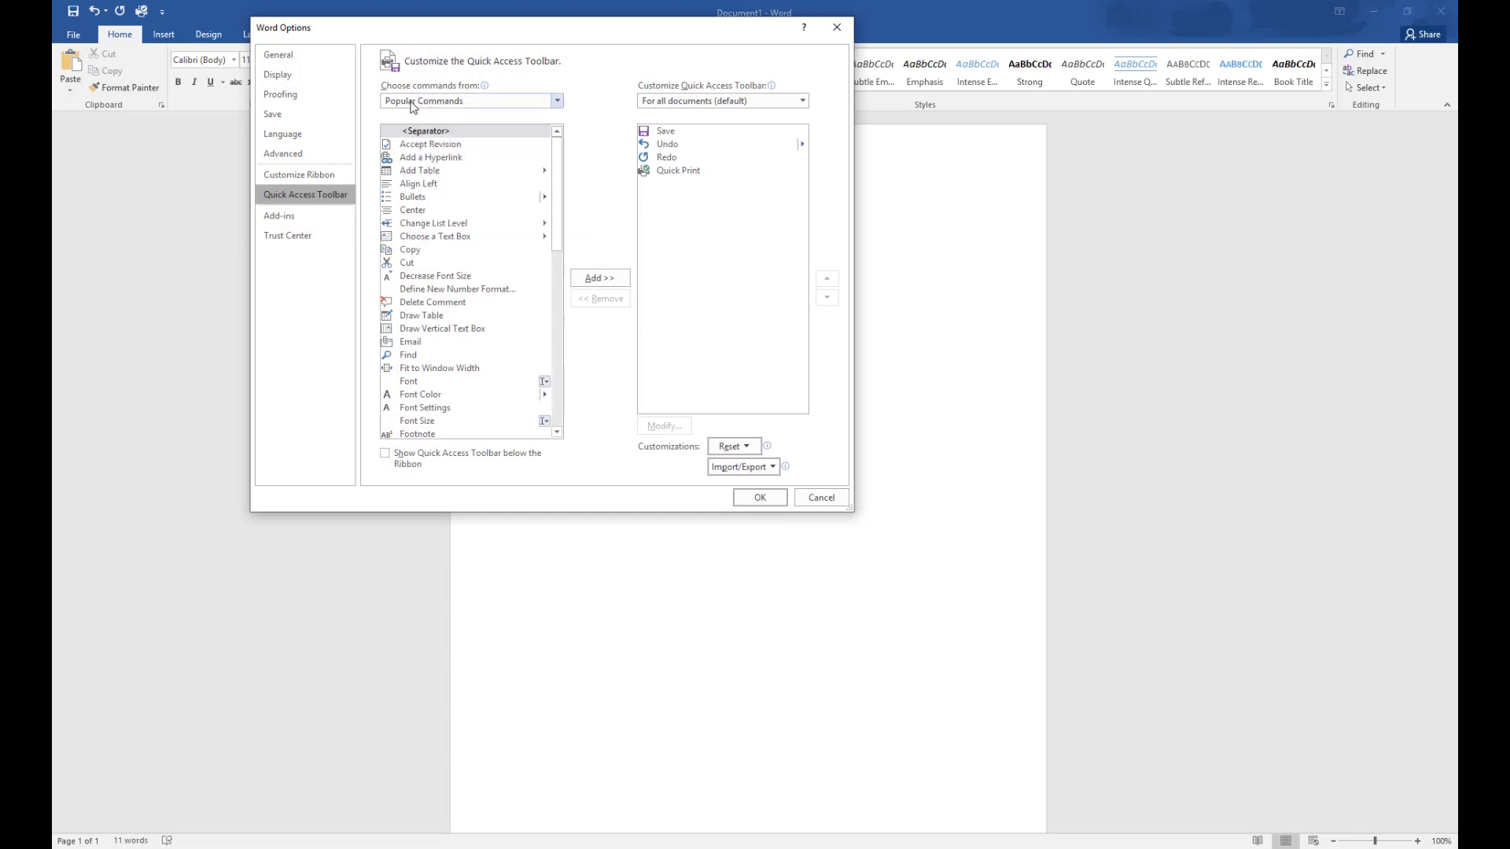
# - Switch 'Choose commands from' to All Commands instead of Popular Commands
pyautogui.click(411, 105)
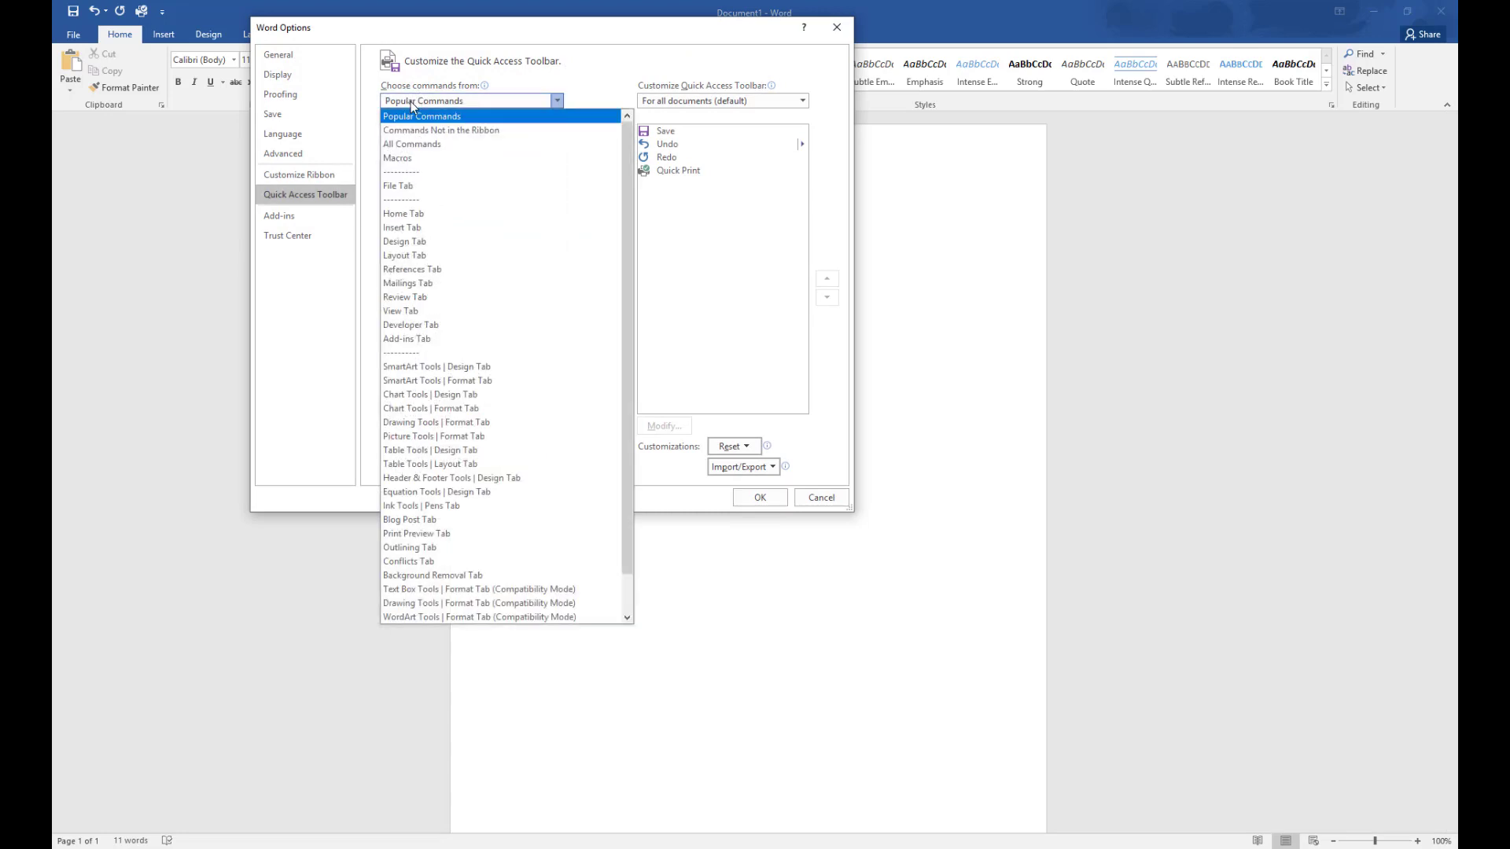
pyautogui.click(406, 143)
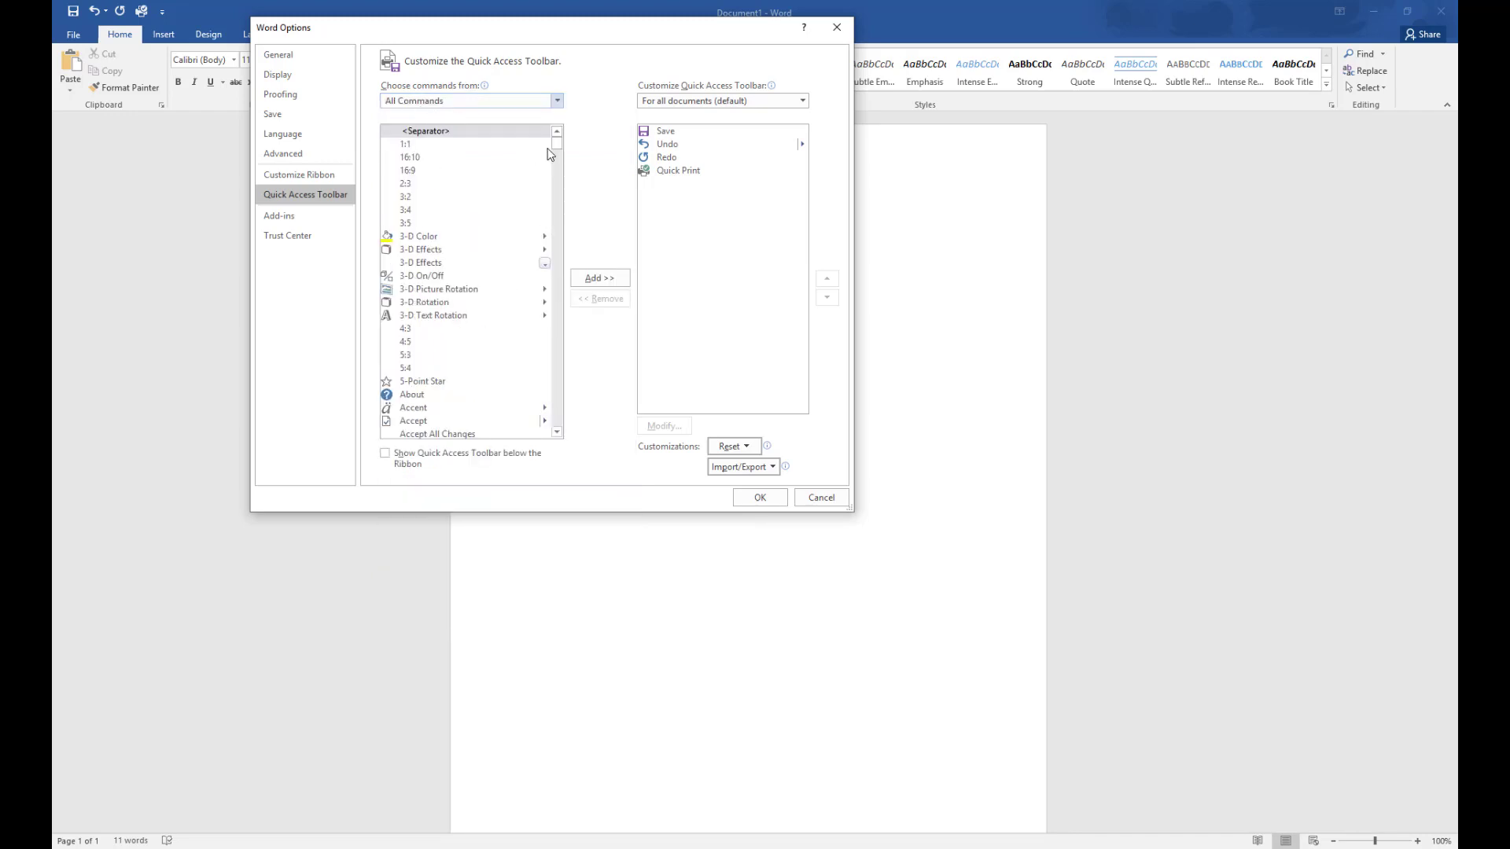
pyautogui.moveTo(556, 145); pyautogui.dragTo(556, 381)
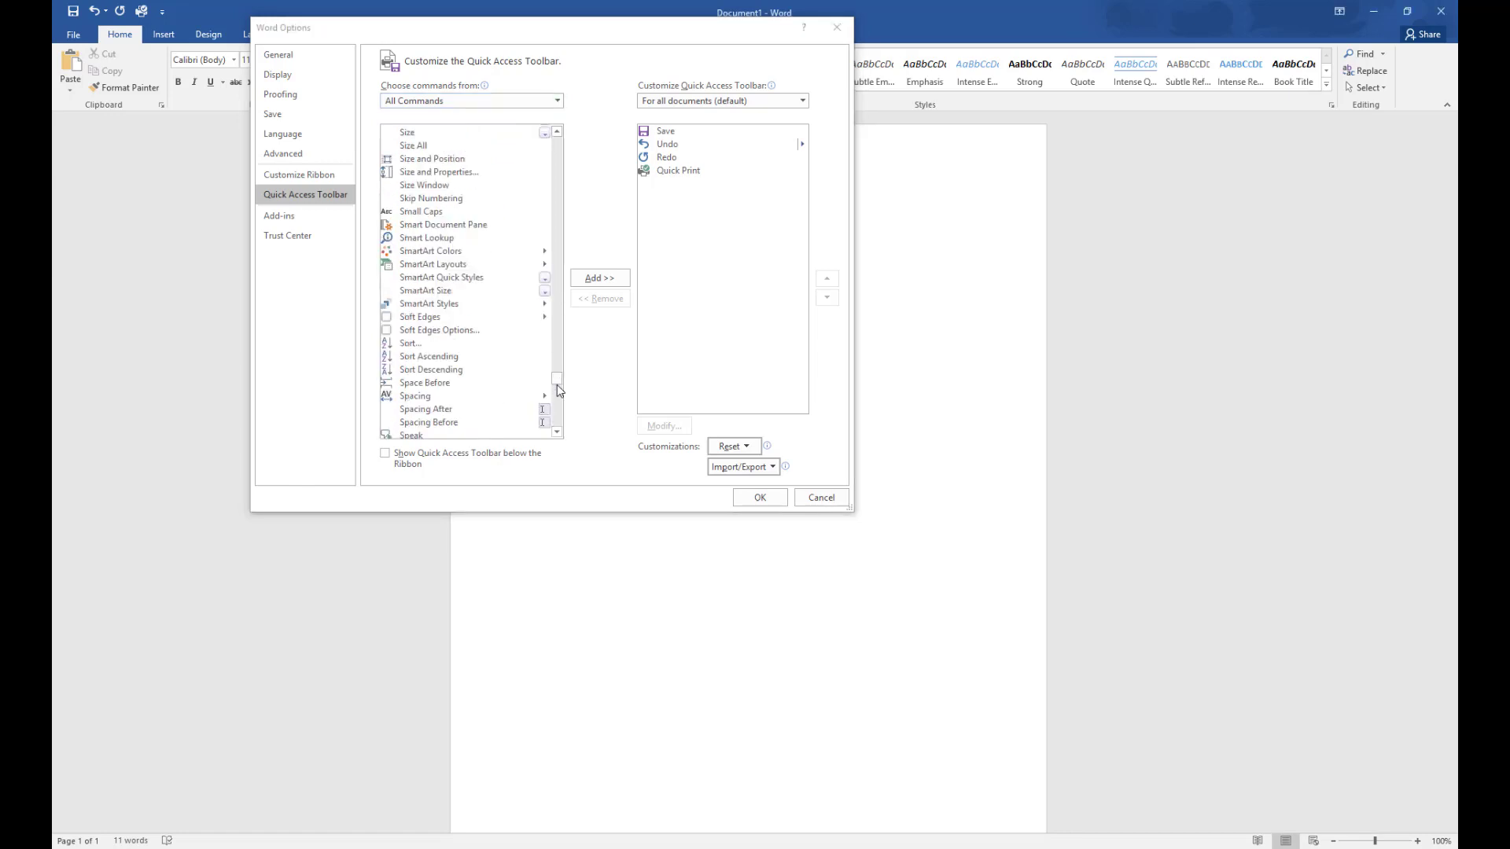
# - Add Speak from the All Commands list to the Quick Access Toolbar and confirm with OK
pyautogui.click(556, 432)
pyautogui.click(412, 401)
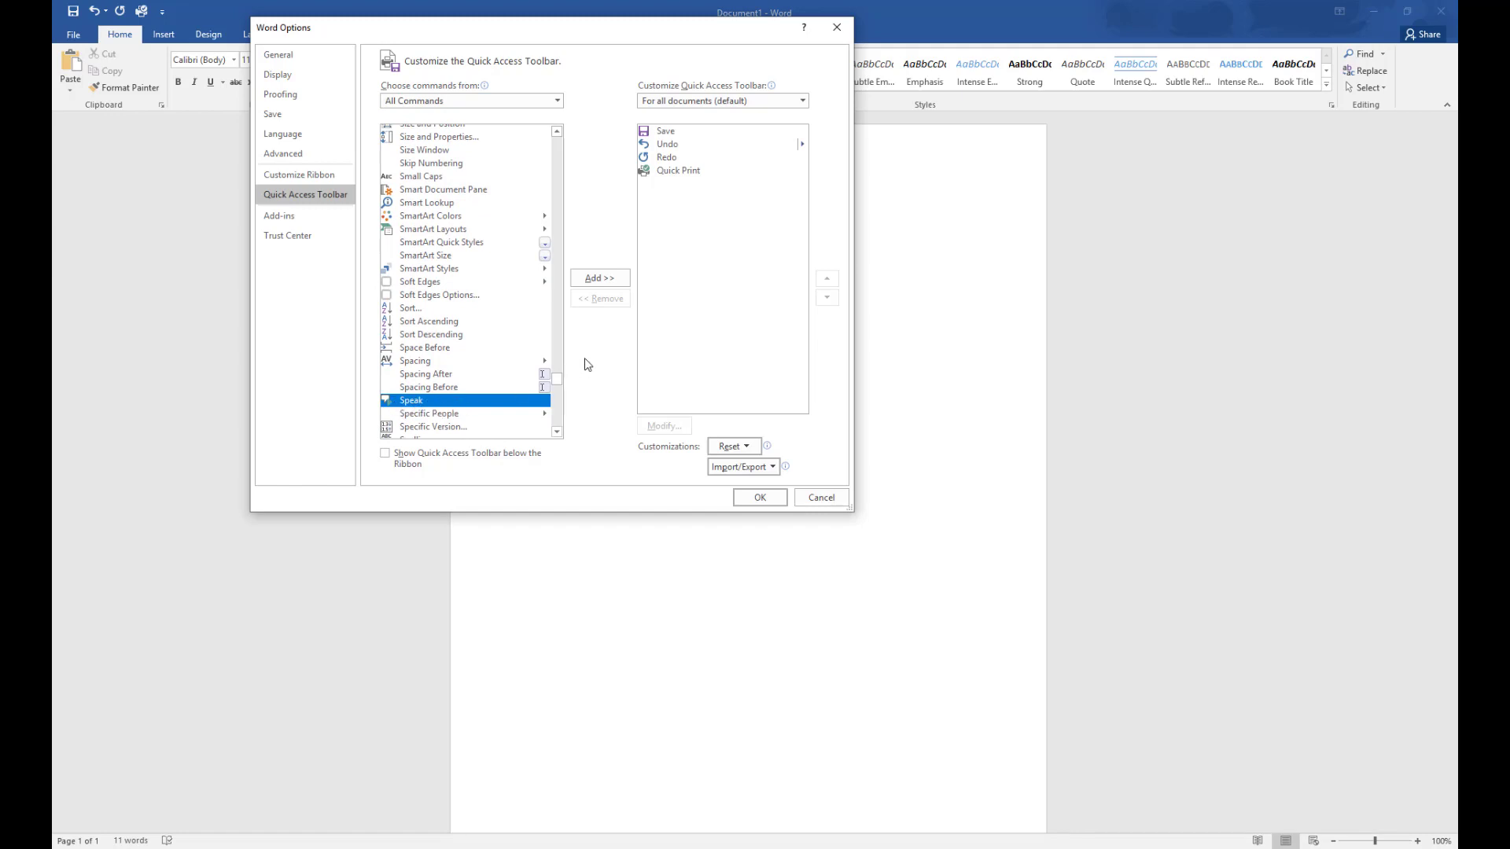
pyautogui.click(597, 280)
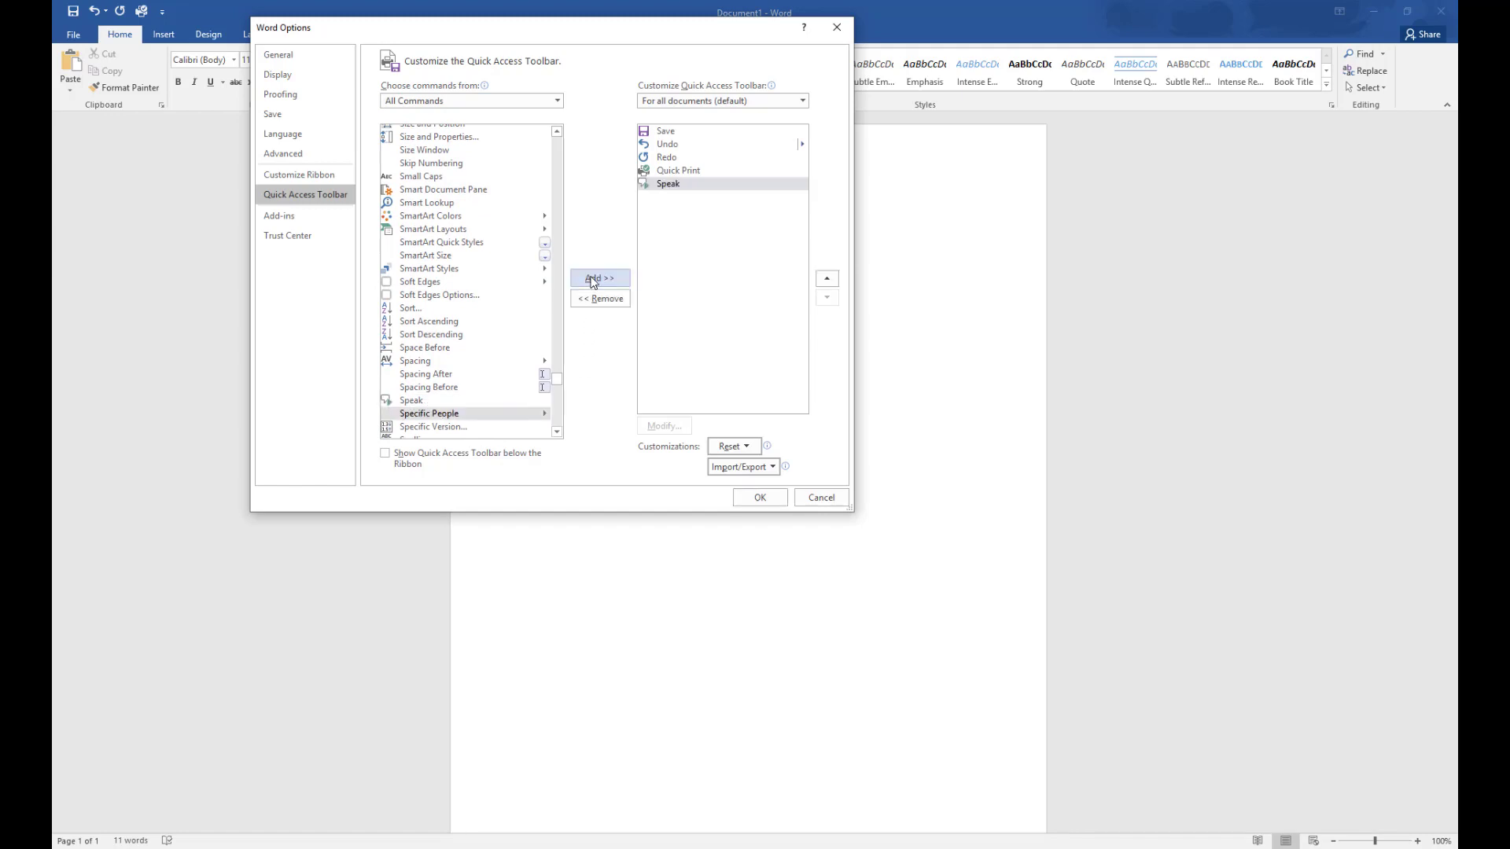
pyautogui.click(759, 498)
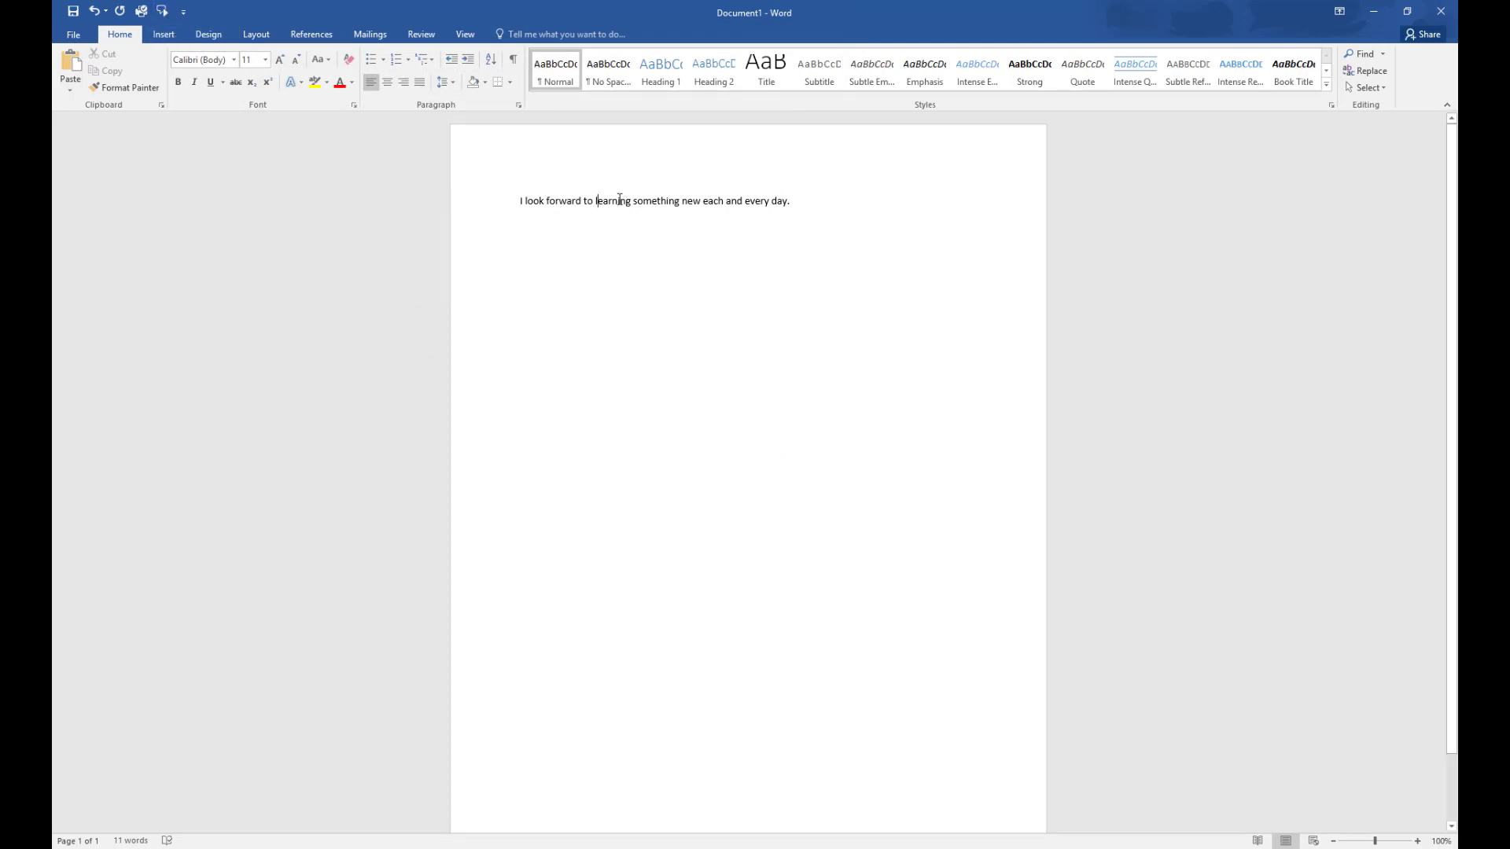
# - Select the sentence about learning something new each day and read it aloud with Speak
pyautogui.tripleClick(615, 202)
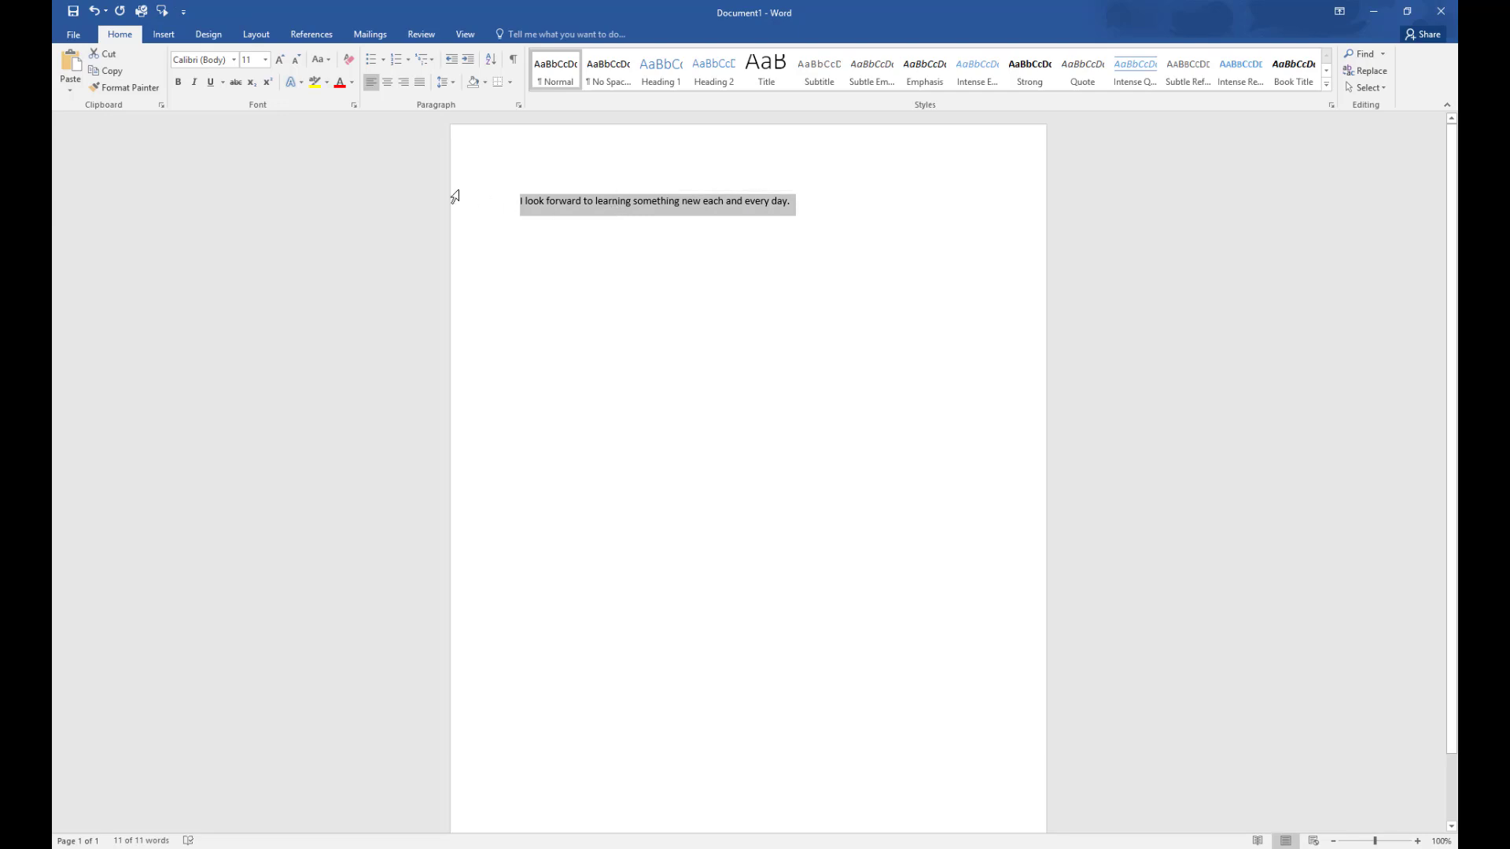
pyautogui.click(162, 14)
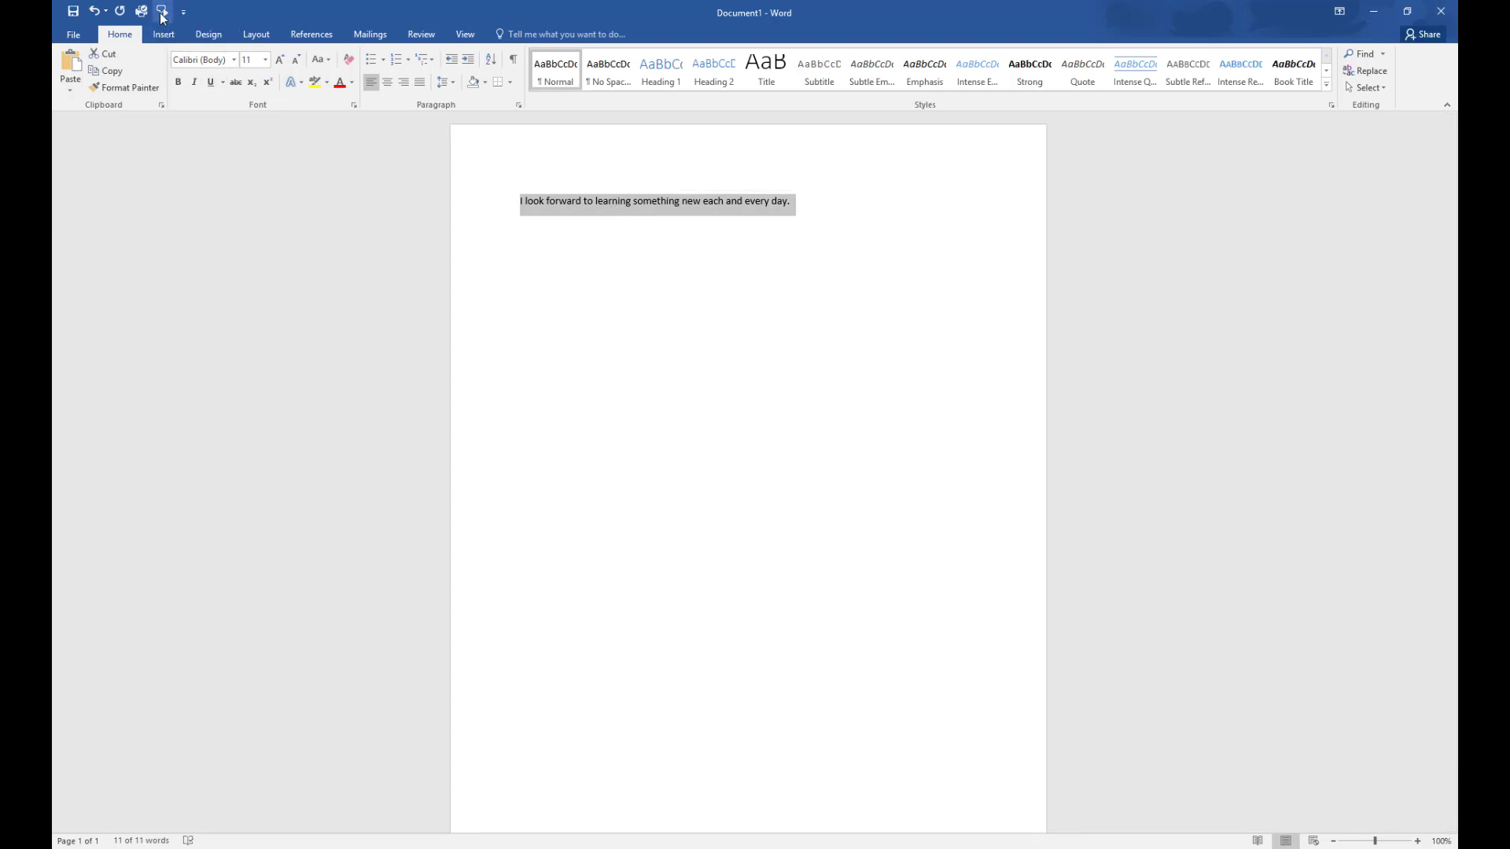